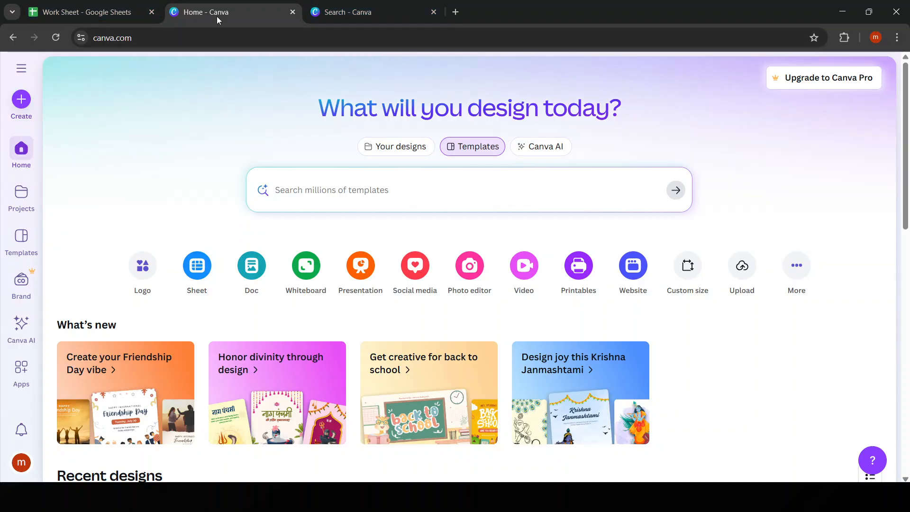
{"action": "double_click", "coordinate": [109, 37]}
{"action": "left_click", "coordinate": [153, 64]}
{"action": "left_click", "coordinate": [159, 37]}
{"action": "left_click", "coordinate": [206, 79]}
Create a new Document (A3) design, found by searching the design types for "for doc"
{"action": "left_click", "coordinate": [26, 102]}
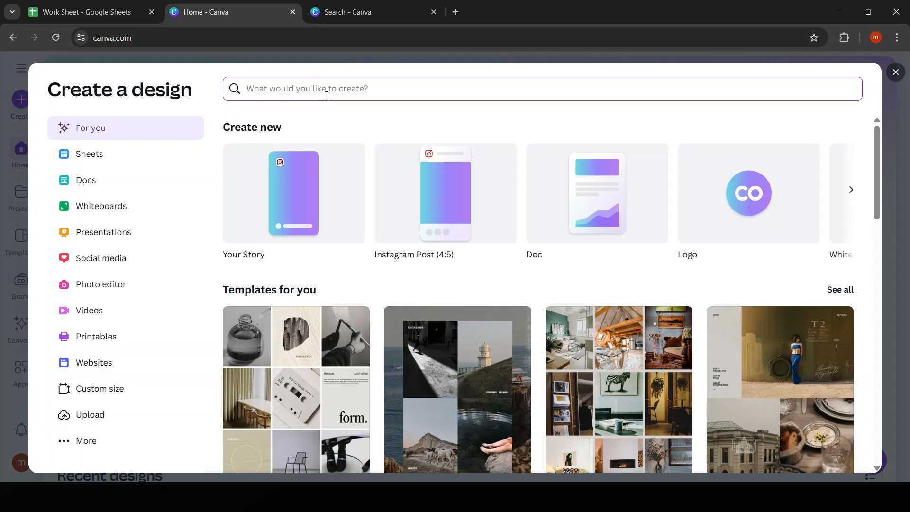
{"action": "type", "text": "for doc"}
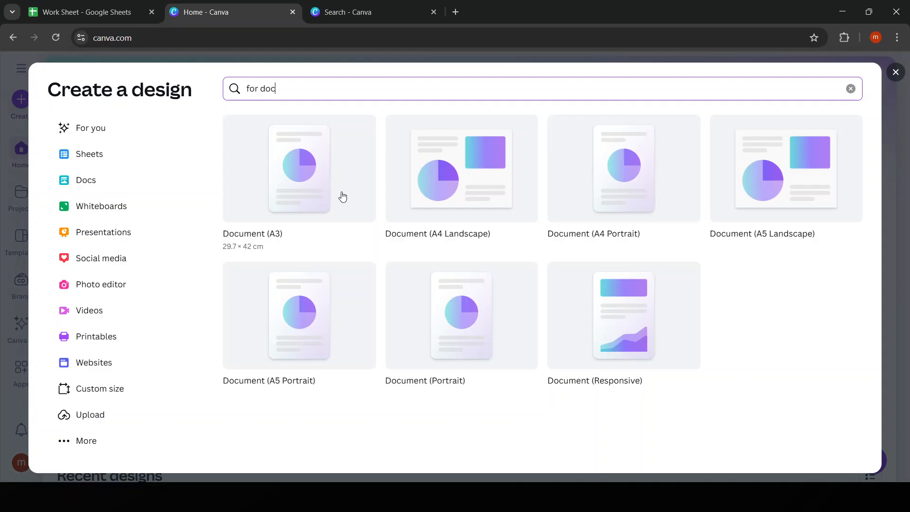
{"action": "left_click", "coordinate": [342, 198]}
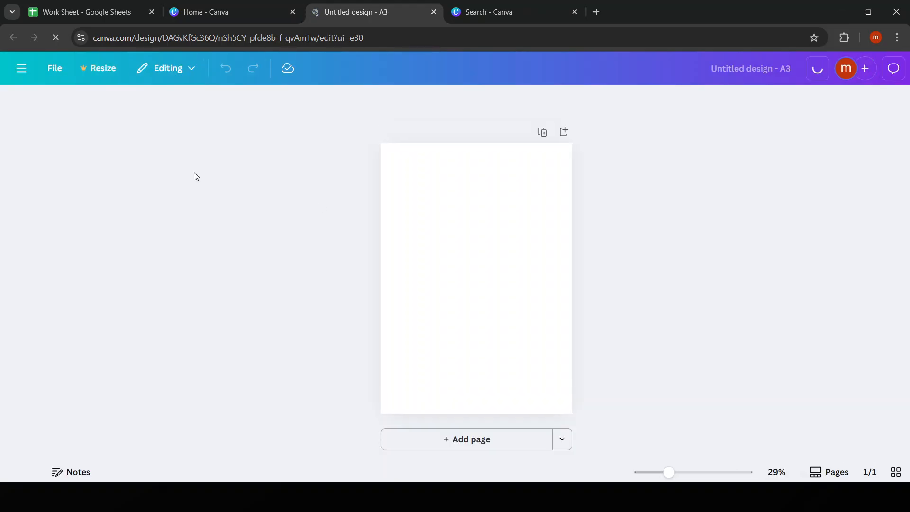
Add the 12-second orange bokeh lights video from the elements library to the blank page
{"action": "left_click", "coordinate": [24, 157]}
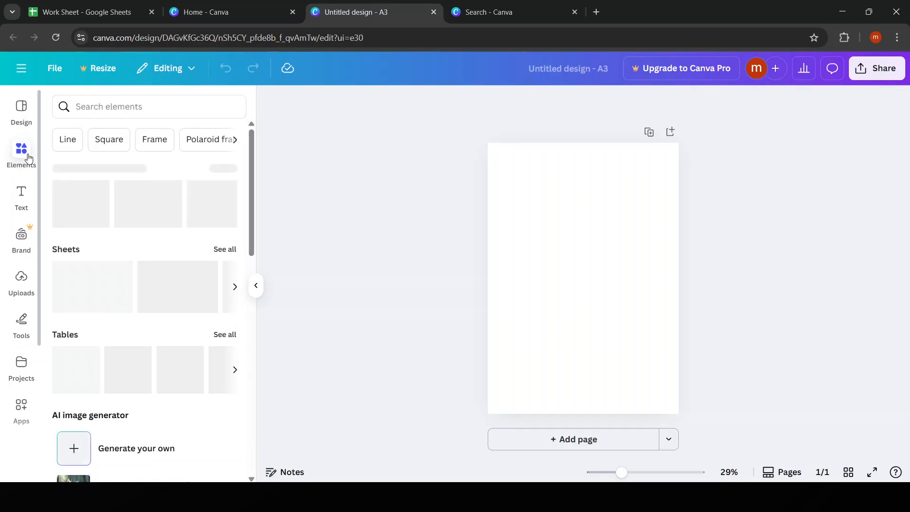
{"action": "scroll", "coordinate": [153, 218], "scroll_direction": "down", "scroll_amount": 10}
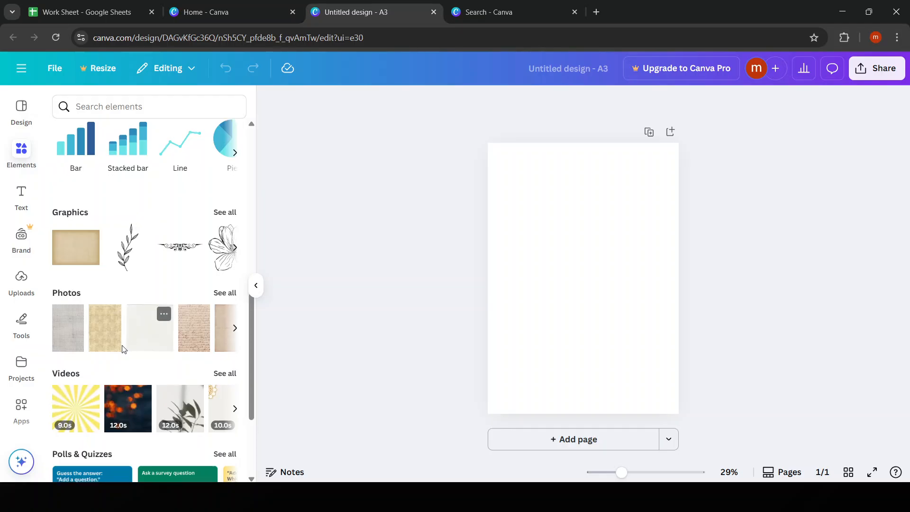
{"action": "mouse_move", "coordinate": [197, 335]}
{"action": "scroll", "coordinate": [106, 355], "scroll_direction": "down", "scroll_amount": 3}
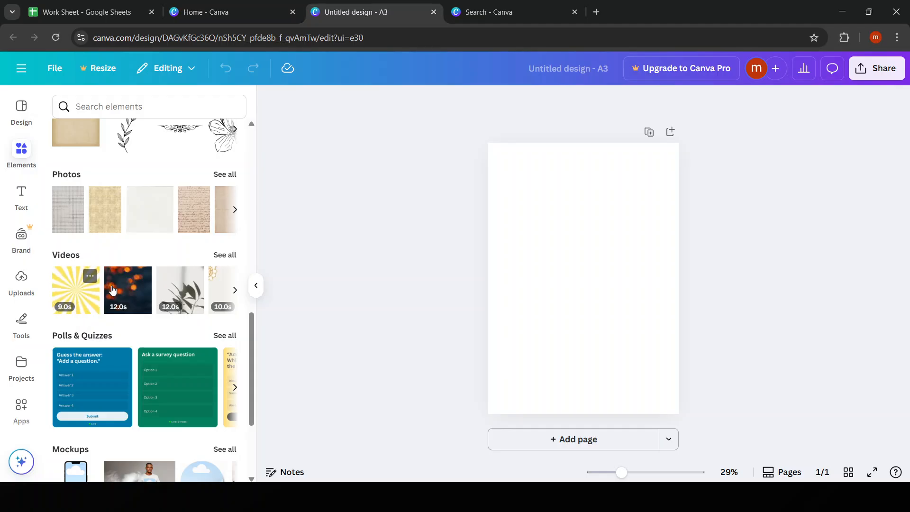
{"action": "left_click", "coordinate": [135, 295]}
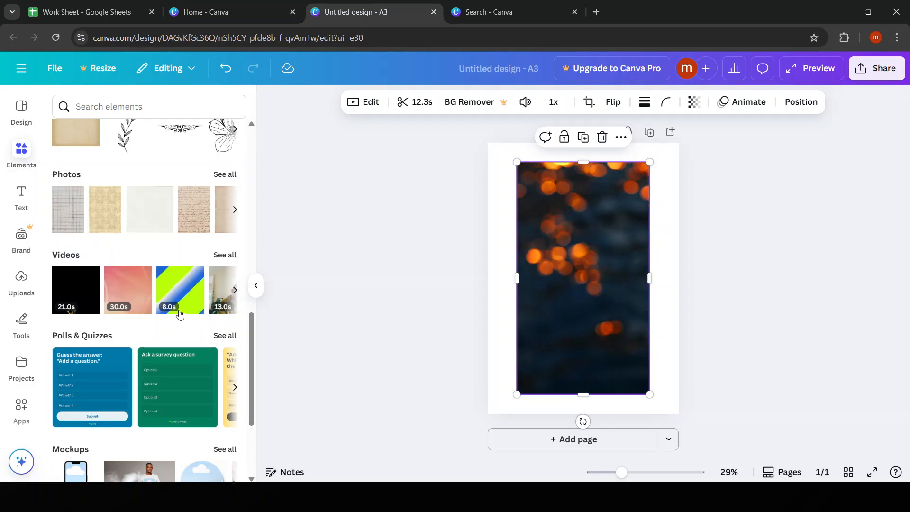
Try the 8-second blue sea video over the bokeh clip and remove it from the page
{"action": "left_click", "coordinate": [234, 292]}
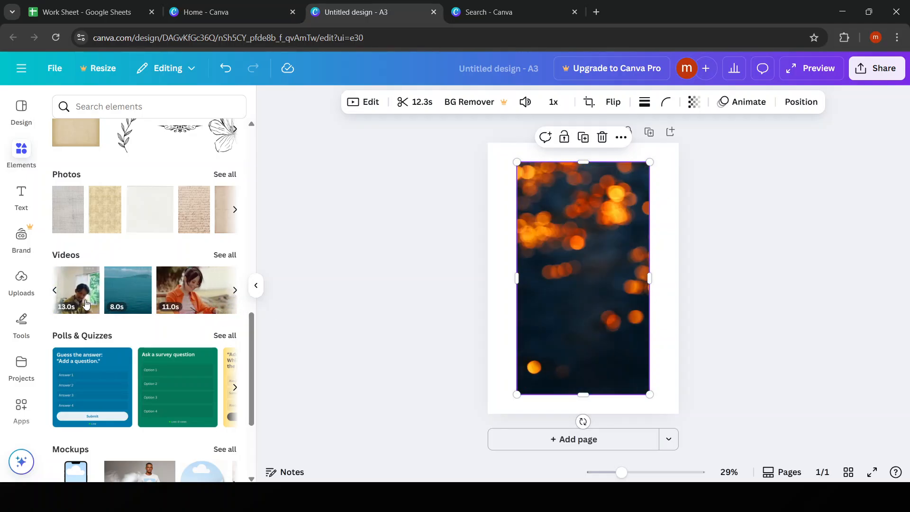
{"action": "left_click", "coordinate": [128, 298]}
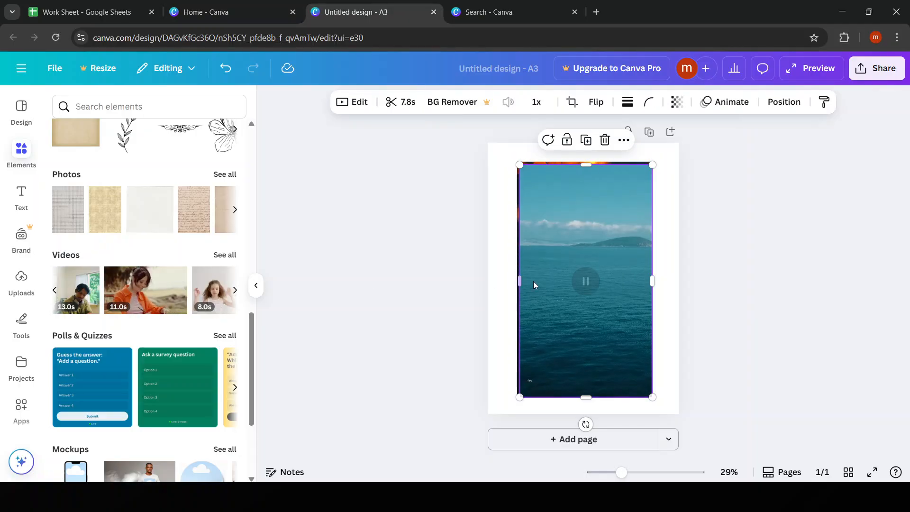
{"action": "left_click_drag", "start_coordinate": [620, 350], "coordinate": [189, 313]}
Add the butterfly graphic from the [JP] Painterly Scenic Landscapes collection and shrink it into the video's upper-left corner
{"action": "scroll", "coordinate": [203, 305], "scroll_direction": "down", "scroll_amount": 3}
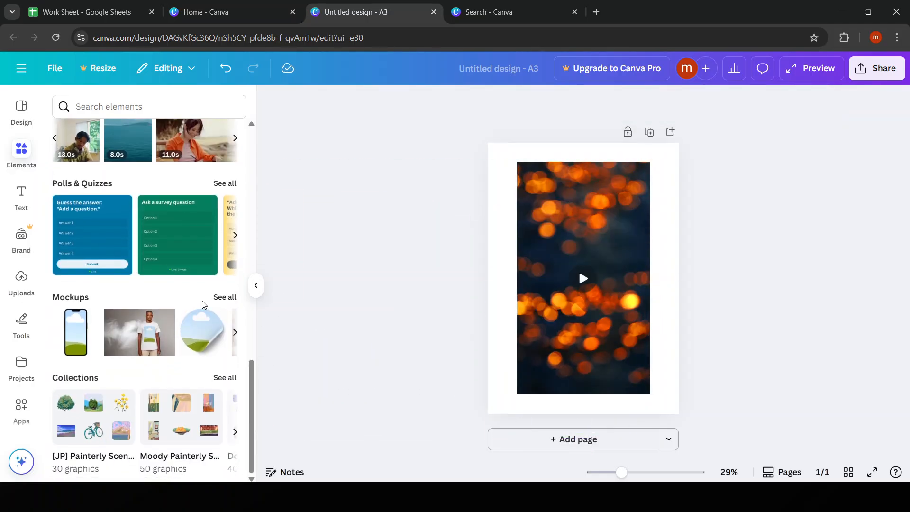
{"action": "left_click", "coordinate": [126, 408]}
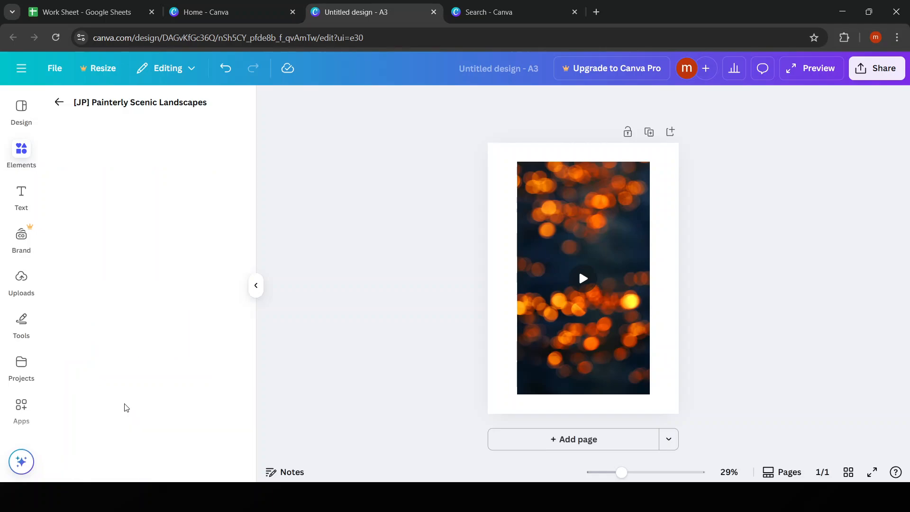
{"action": "scroll", "coordinate": [125, 407], "scroll_direction": "down", "scroll_amount": 5}
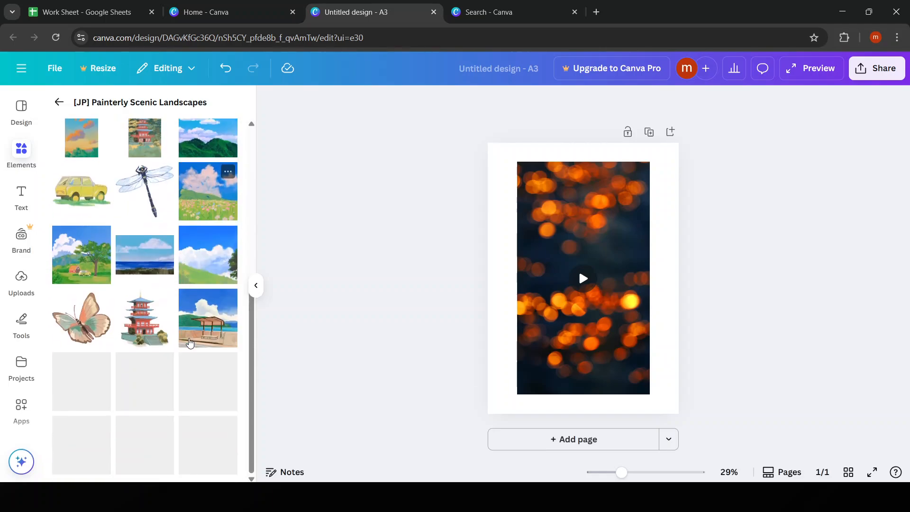
{"action": "left_click", "coordinate": [74, 332]}
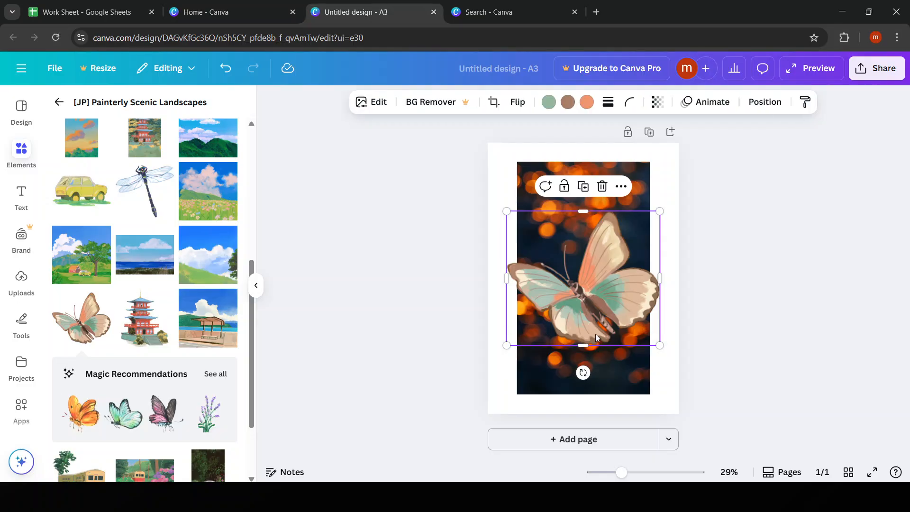
{"action": "left_click_drag", "start_coordinate": [660, 347], "coordinate": [541, 184]}
Add a second blank page to the design and collapse the elements library
{"action": "left_click", "coordinate": [606, 439]}
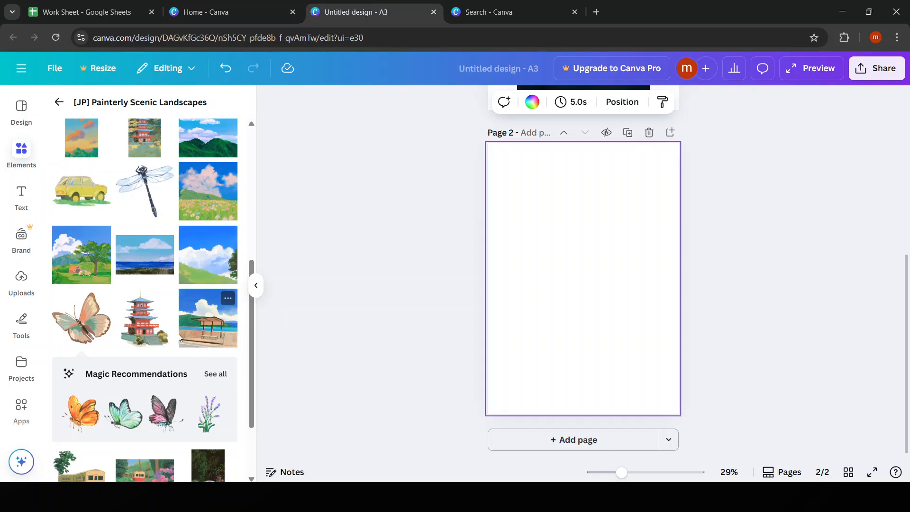
{"action": "scroll", "coordinate": [179, 336], "scroll_direction": "down", "scroll_amount": 2}
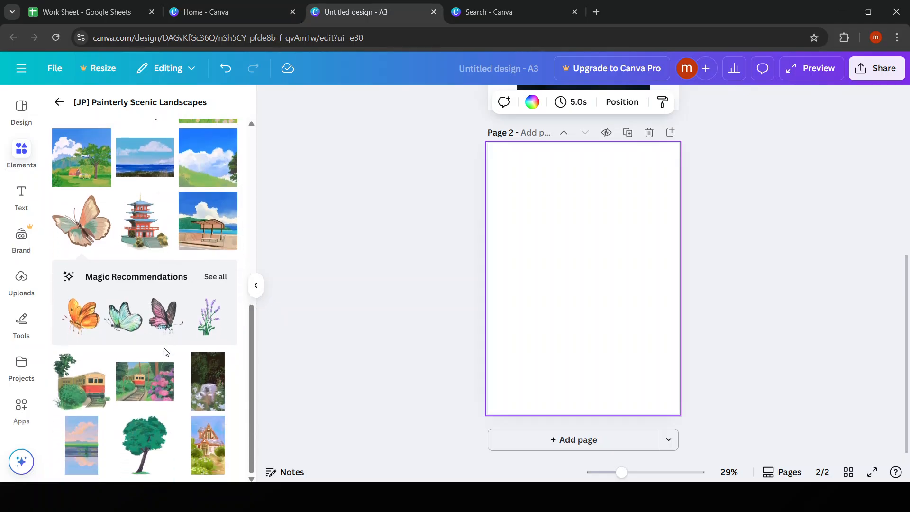
{"action": "left_click", "coordinate": [257, 285]}
Apply the Digital reveal animation to the butterfly on page 1
{"action": "scroll", "coordinate": [524, 313], "scroll_direction": "up", "scroll_amount": 6}
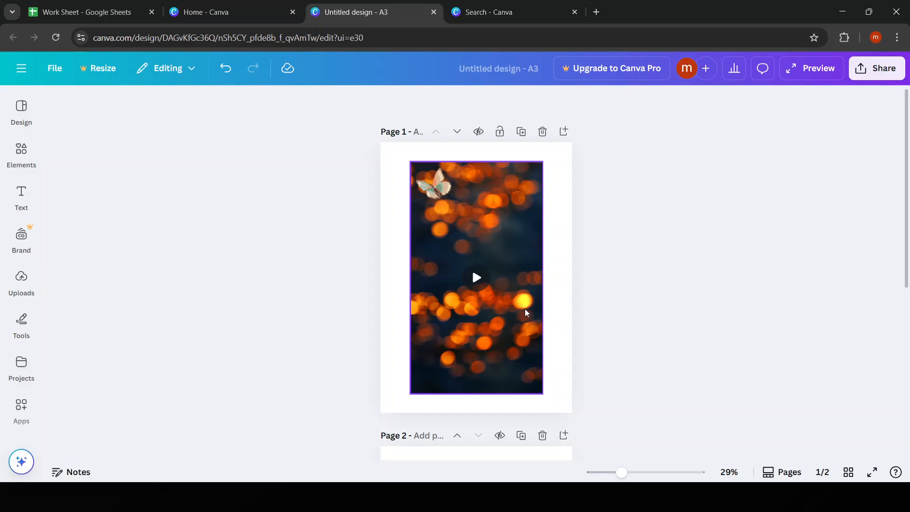
{"action": "left_click", "coordinate": [435, 186]}
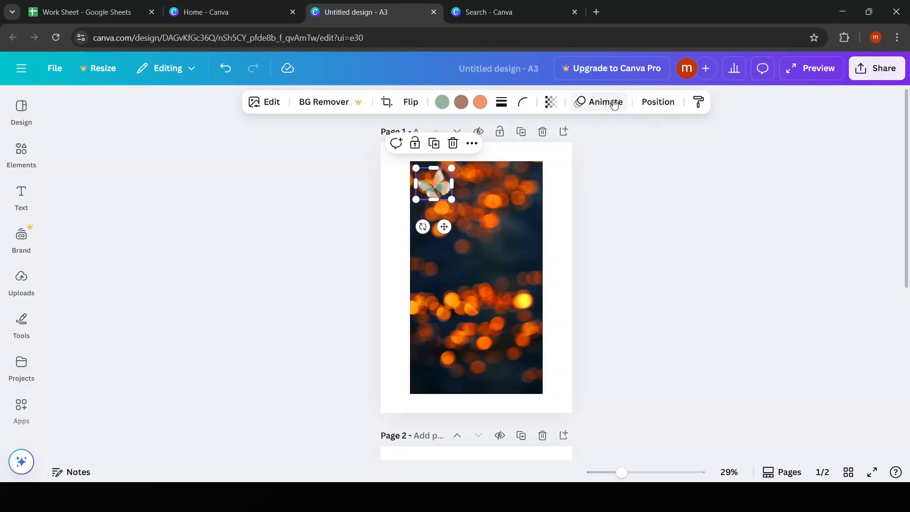
{"action": "left_click", "coordinate": [600, 102]}
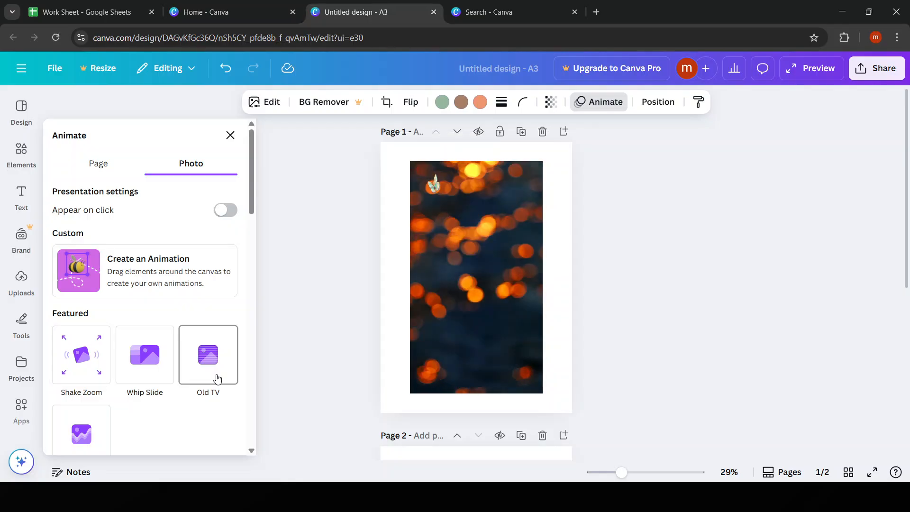
{"action": "scroll", "coordinate": [130, 374], "scroll_direction": "down", "scroll_amount": 5}
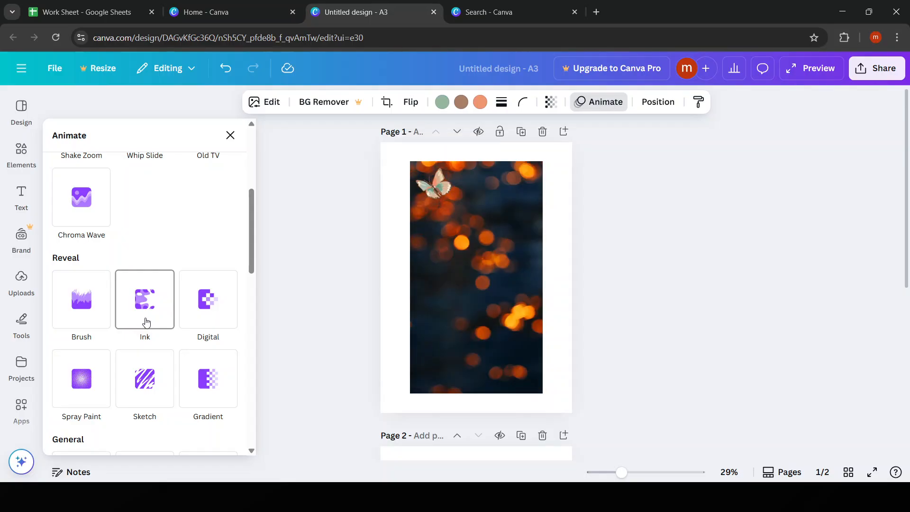
{"action": "left_click", "coordinate": [215, 318]}
Review the design's download file types, keep MP4 Video selected, and leave the sharing options without downloading
{"action": "left_click", "coordinate": [897, 69]}
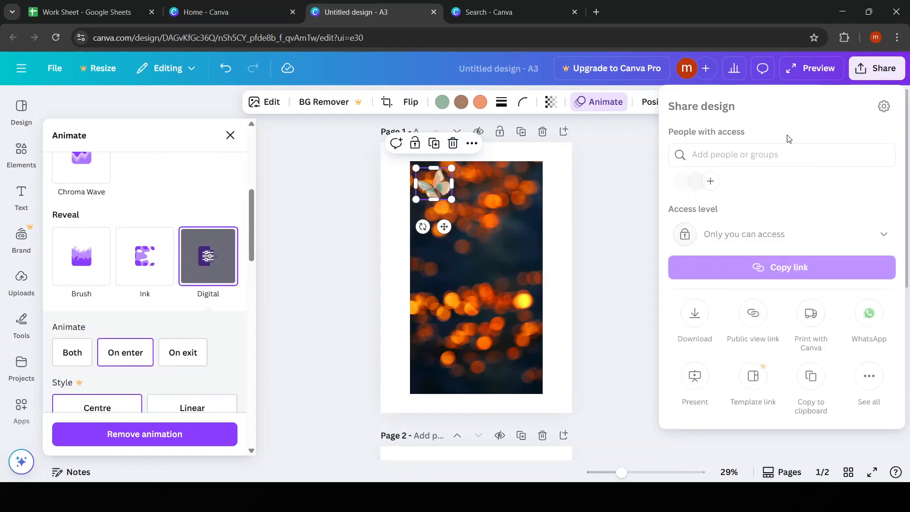
{"action": "left_click", "coordinate": [687, 321]}
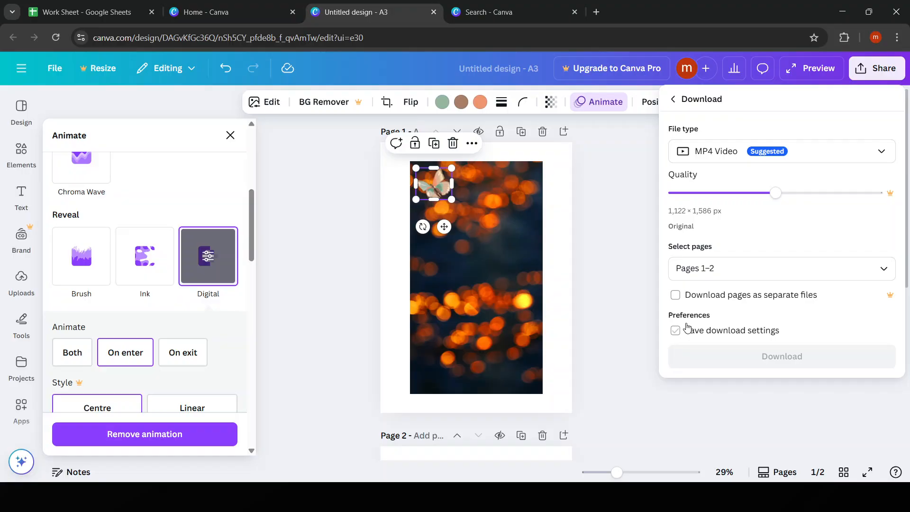
{"action": "left_click", "coordinate": [757, 150]}
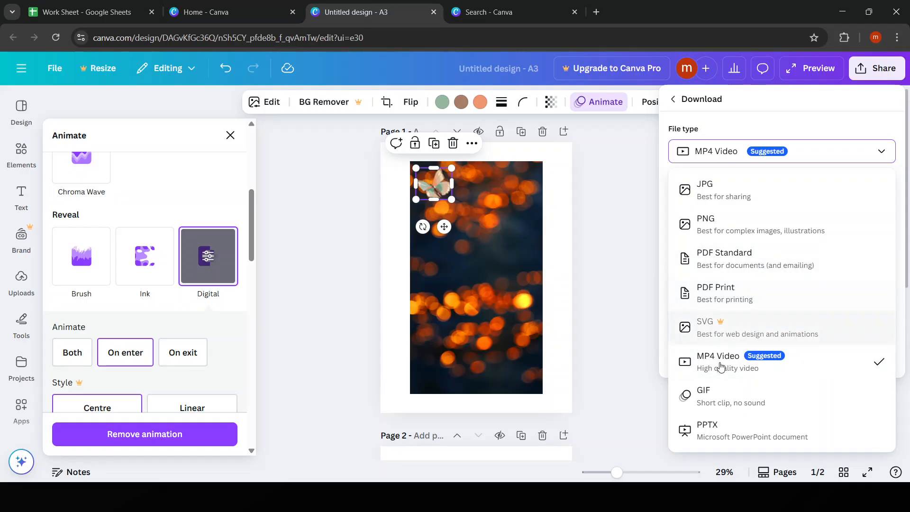
{"action": "left_click", "coordinate": [815, 370]}
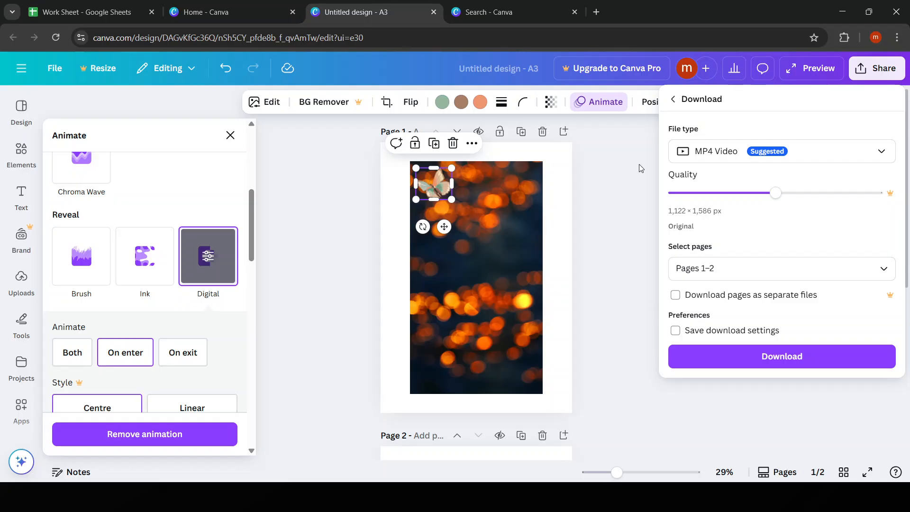
{"action": "left_click", "coordinate": [671, 101]}
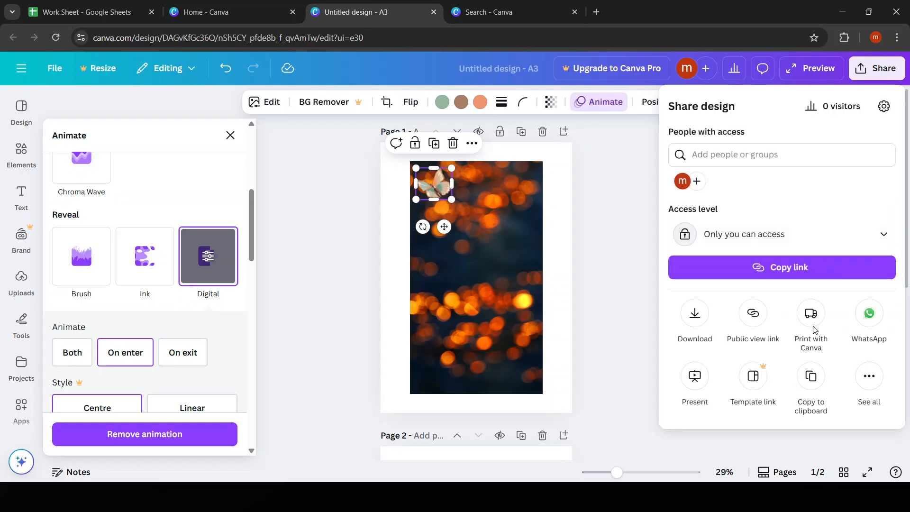
{"action": "left_click", "coordinate": [604, 294]}
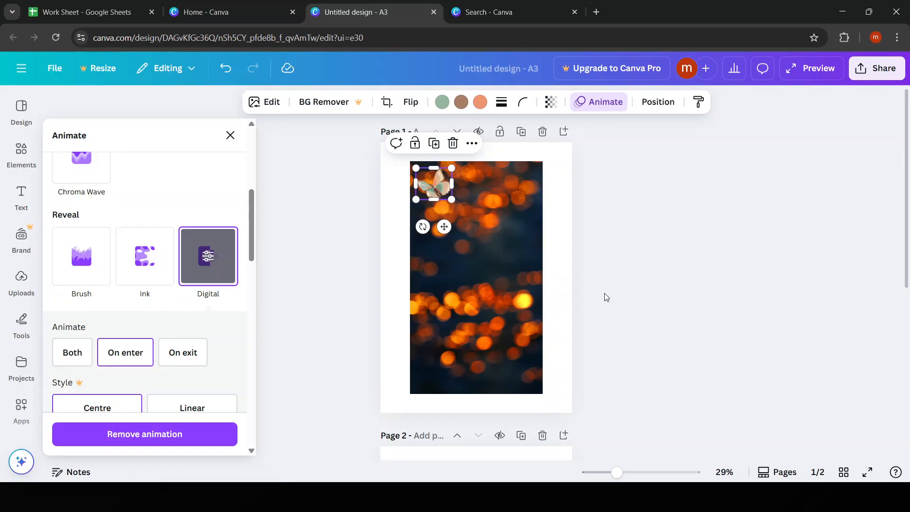
Close the animation settings, deselect the butterfly, and play the video on page 1
{"action": "left_click", "coordinate": [231, 135]}
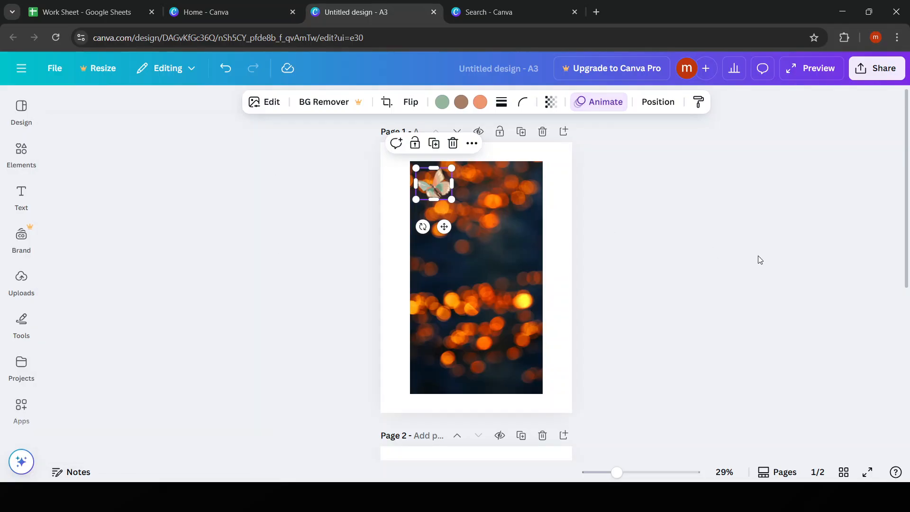
{"action": "left_click", "coordinate": [758, 258]}
{"action": "left_click", "coordinate": [475, 282]}
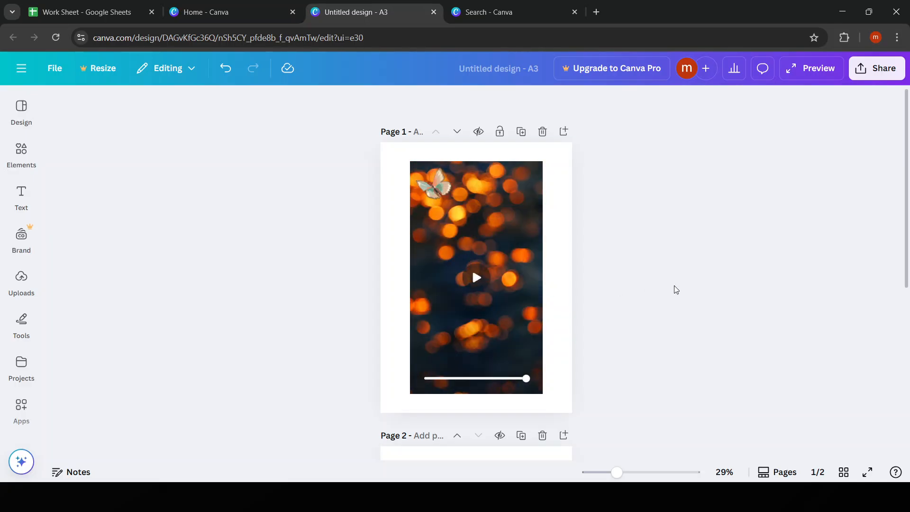
Move the butterfly from page 1 to page 2 and delete it there
{"action": "left_click_drag", "start_coordinate": [446, 190], "coordinate": [504, 448]}
{"action": "scroll", "coordinate": [504, 448], "scroll_direction": "down", "scroll_amount": 5}
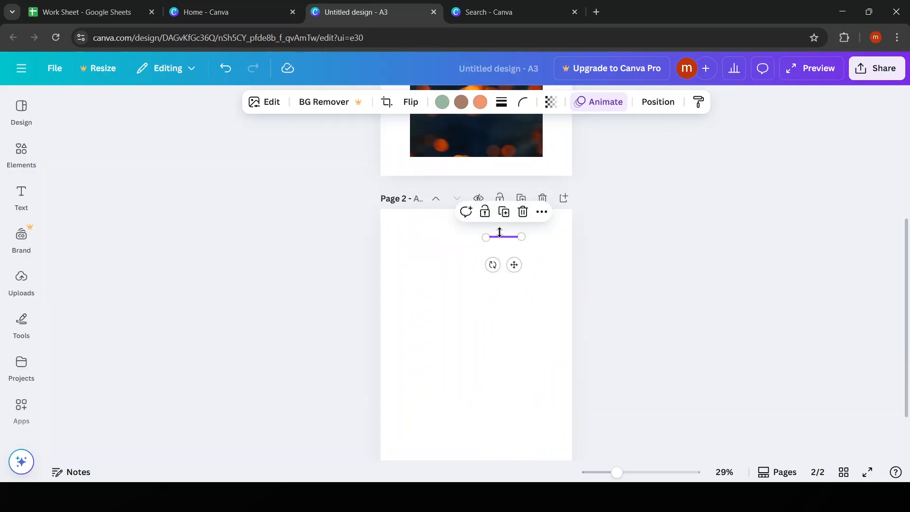
{"action": "left_click", "coordinate": [523, 212]}
{"action": "scroll", "coordinate": [697, 249], "scroll_direction": "up", "scroll_amount": 5}
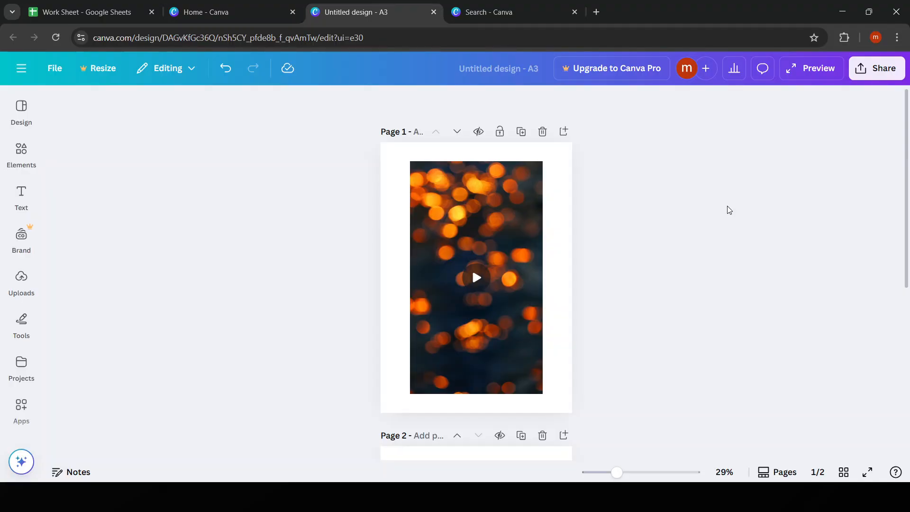
Enlarge the bokeh video on page 1 from two opposite corners until it spans nearly the full page width
{"action": "mouse_move", "coordinate": [528, 384]}
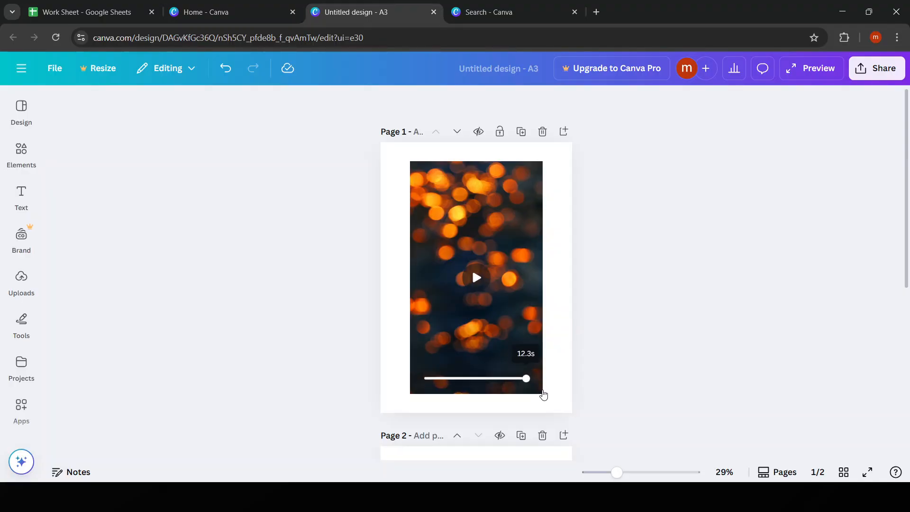
{"action": "left_click", "coordinate": [530, 192]}
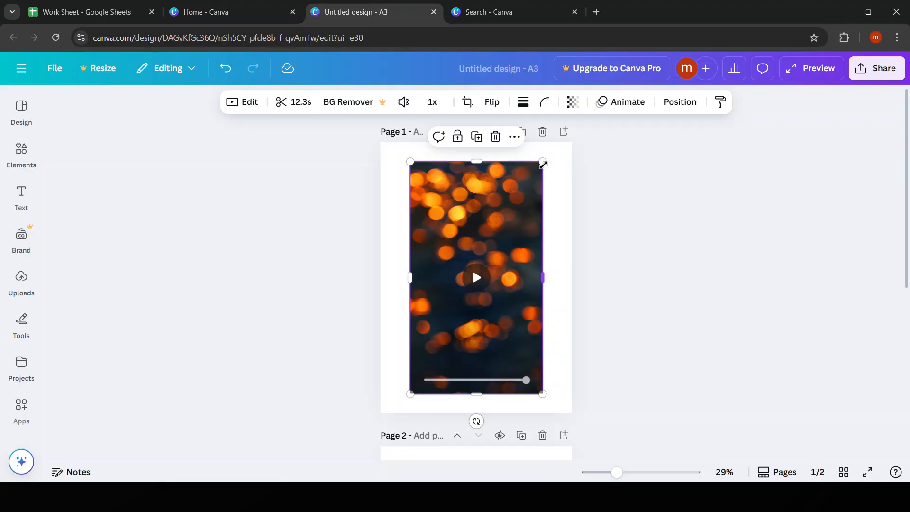
{"action": "left_click_drag", "start_coordinate": [550, 162], "coordinate": [667, 181]}
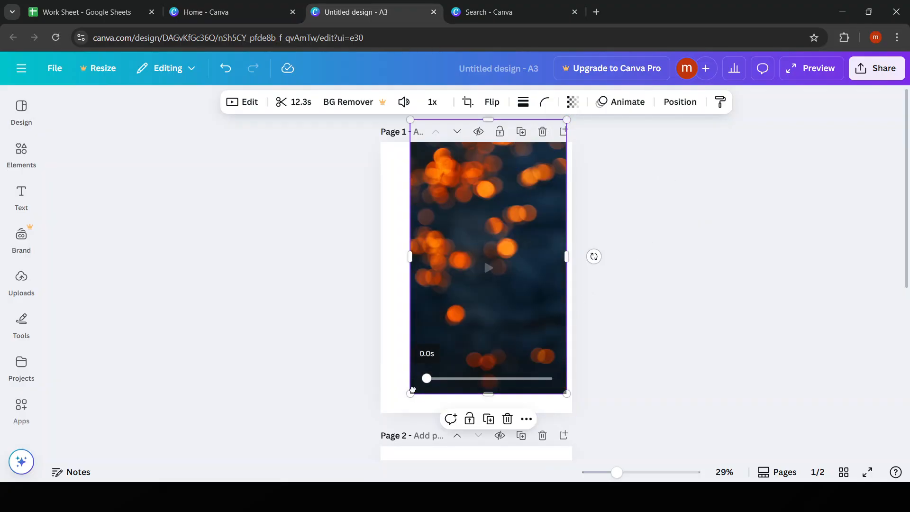
{"action": "left_click_drag", "start_coordinate": [409, 394], "coordinate": [319, 416]}
{"action": "left_click", "coordinate": [637, 335]}
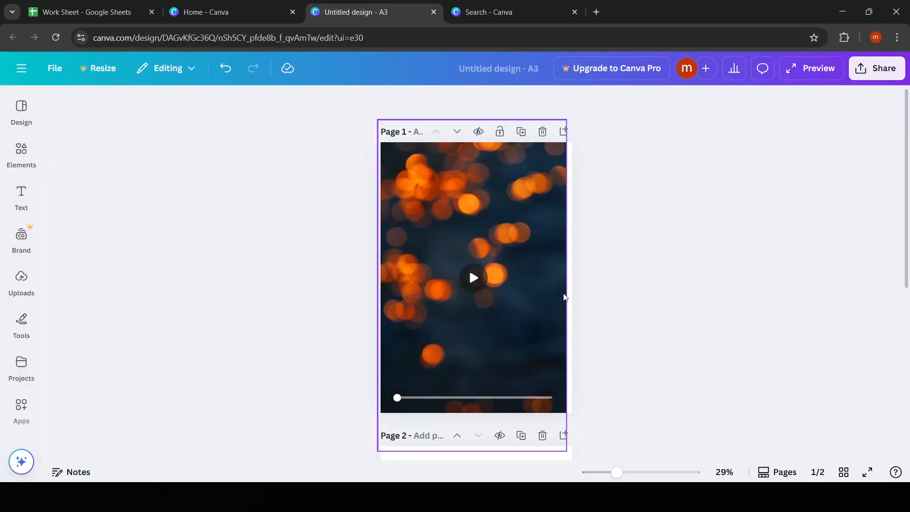
Move the enlarged video down and align it with the right edge of page 1
{"action": "left_click_drag", "start_coordinate": [523, 264], "coordinate": [518, 283]}
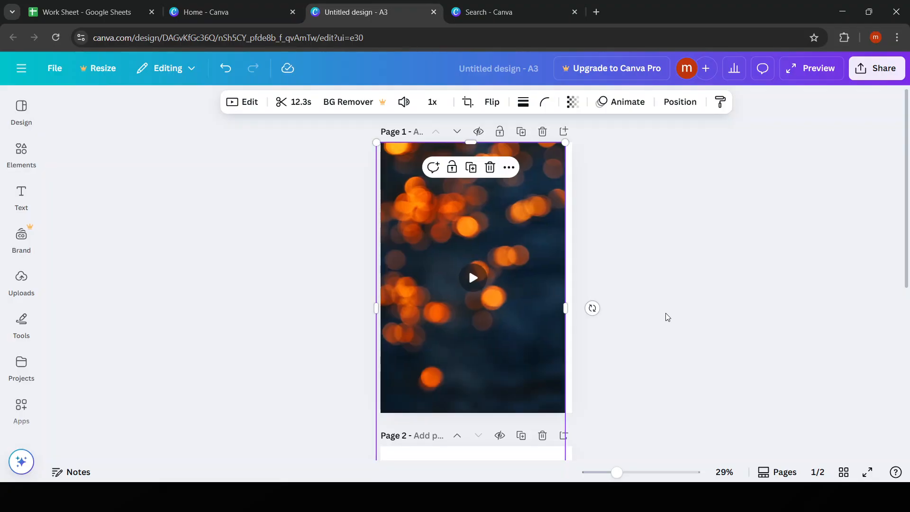
{"action": "left_click_drag", "start_coordinate": [538, 338], "coordinate": [545, 332]}
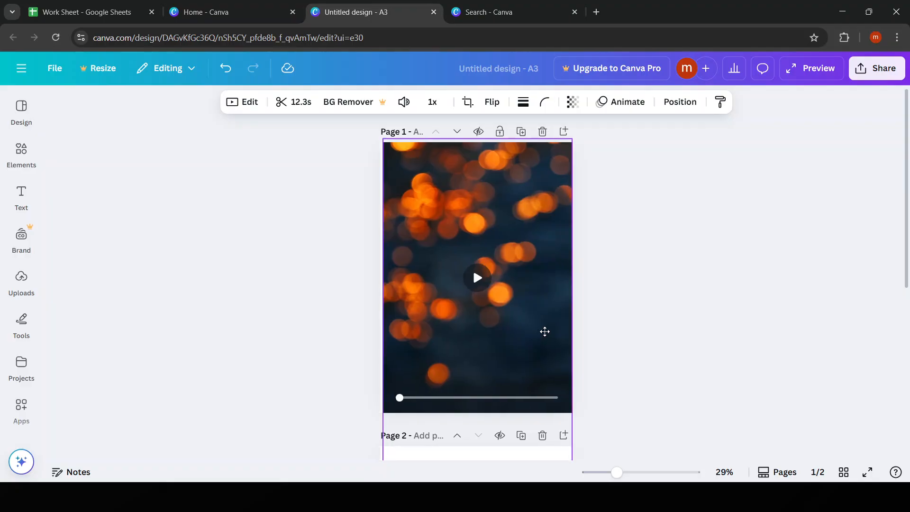
{"action": "left_click", "coordinate": [747, 327]}
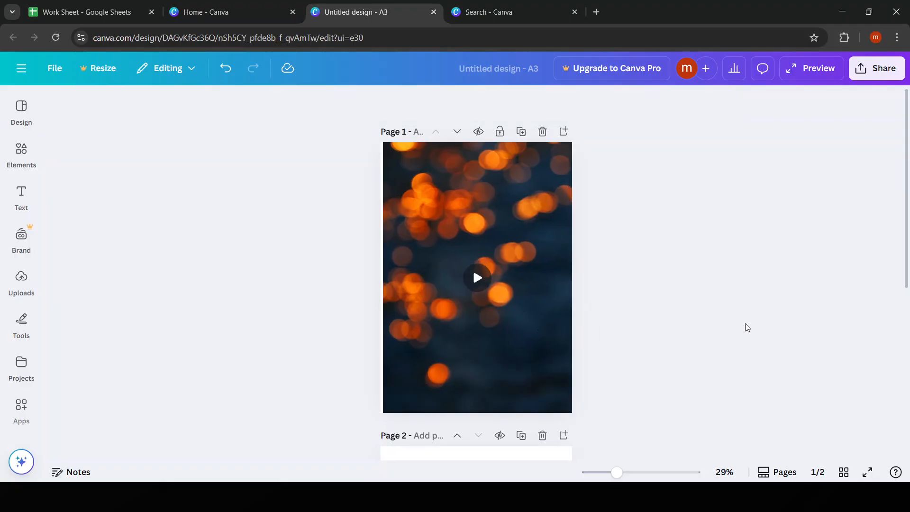